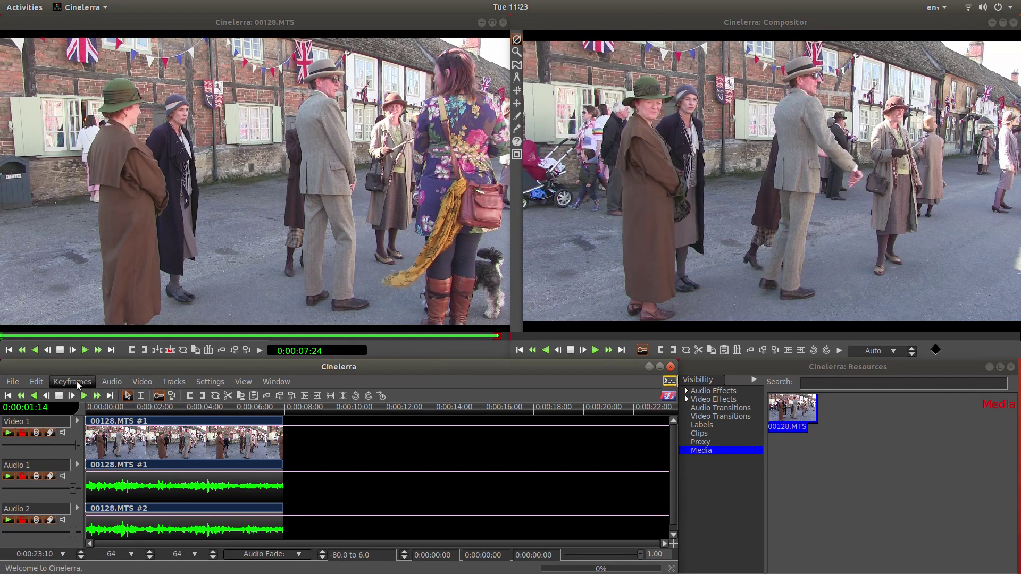
- Pick ReframeRT from the Video menu's Attach Effect plugin list
{"action": "left_click", "coordinate": [144, 384]}
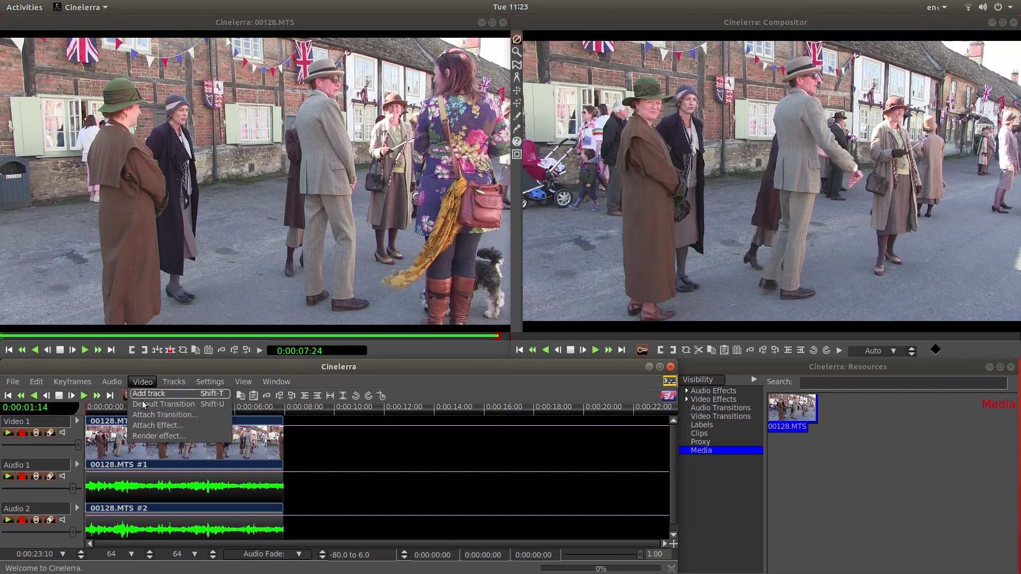
{"action": "left_click", "coordinate": [166, 426]}
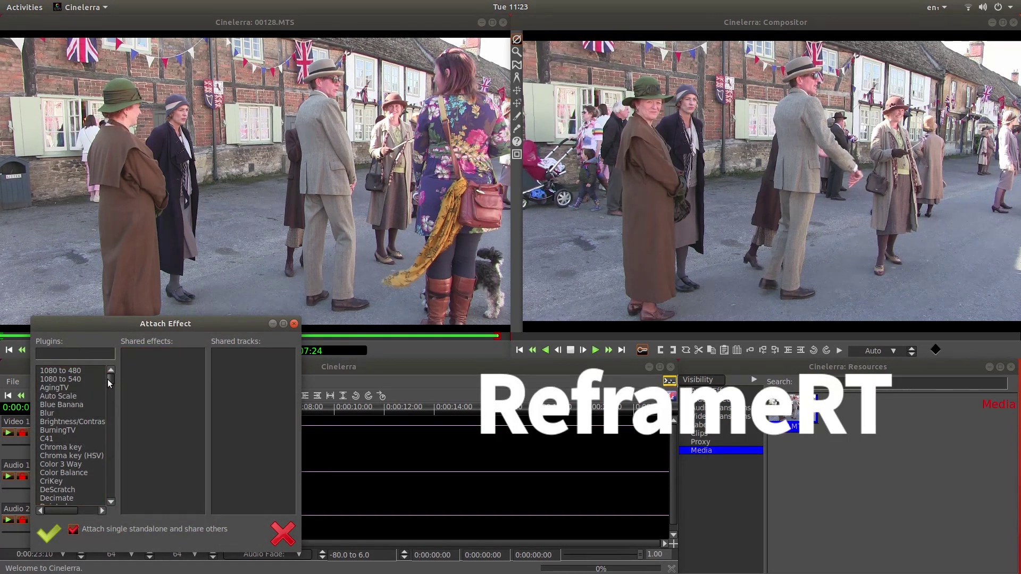
{"action": "left_click_drag", "start_coordinate": [109, 380], "coordinate": [107, 471]}
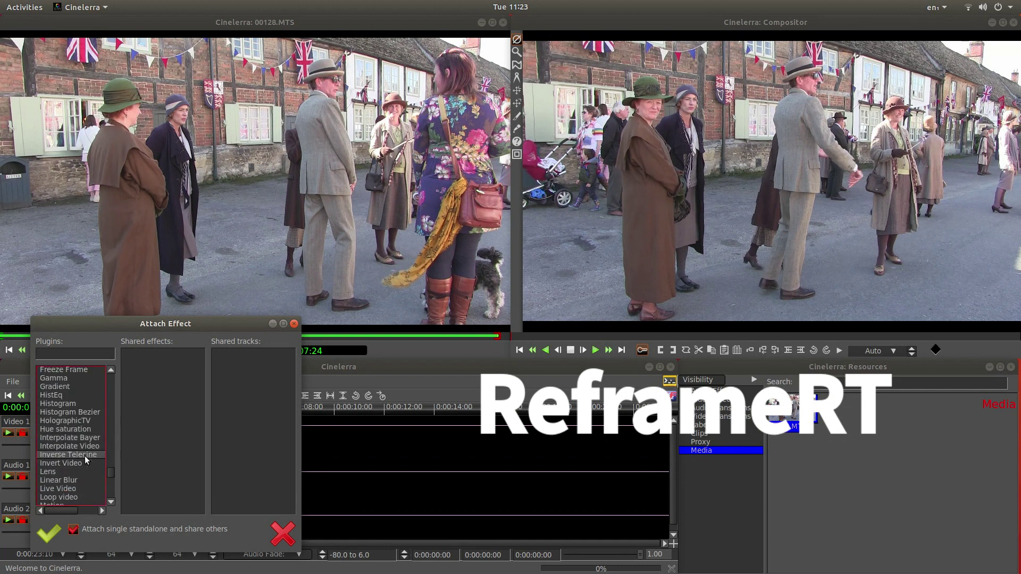
{"action": "scroll", "coordinate": [85, 455], "scroll_direction": "down", "scroll_amount": 2}
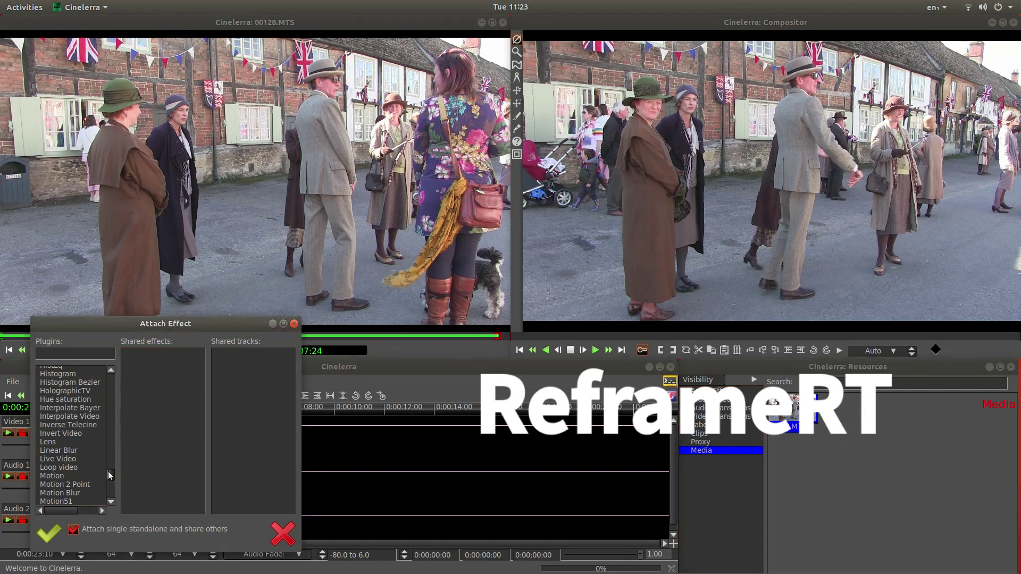
{"action": "scroll", "coordinate": [108, 471], "scroll_direction": "down", "scroll_amount": 8}
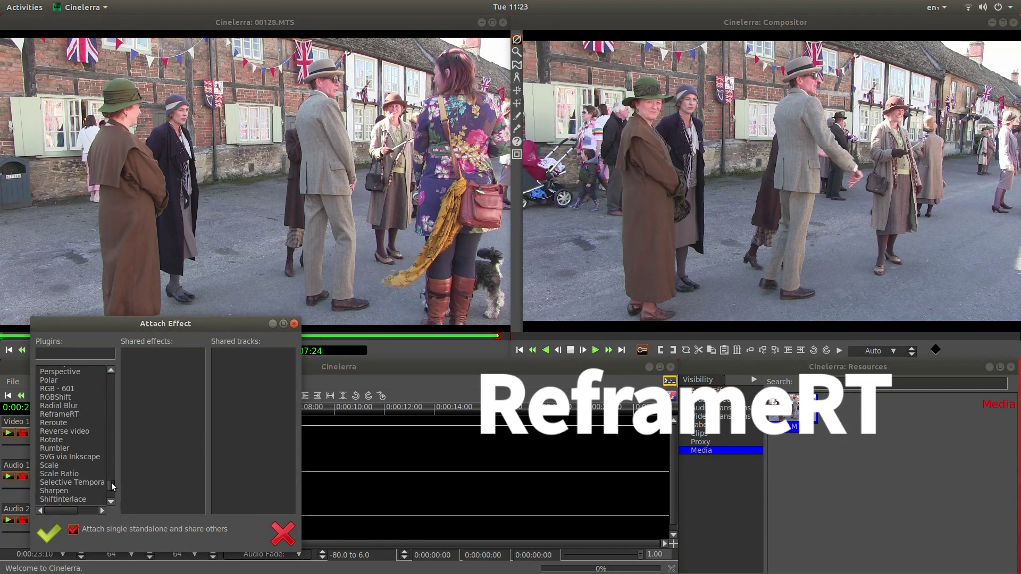
{"action": "scroll", "coordinate": [83, 463], "scroll_direction": "down", "scroll_amount": 2}
{"action": "scroll", "coordinate": [81, 462], "scroll_direction": "down", "scroll_amount": 4}
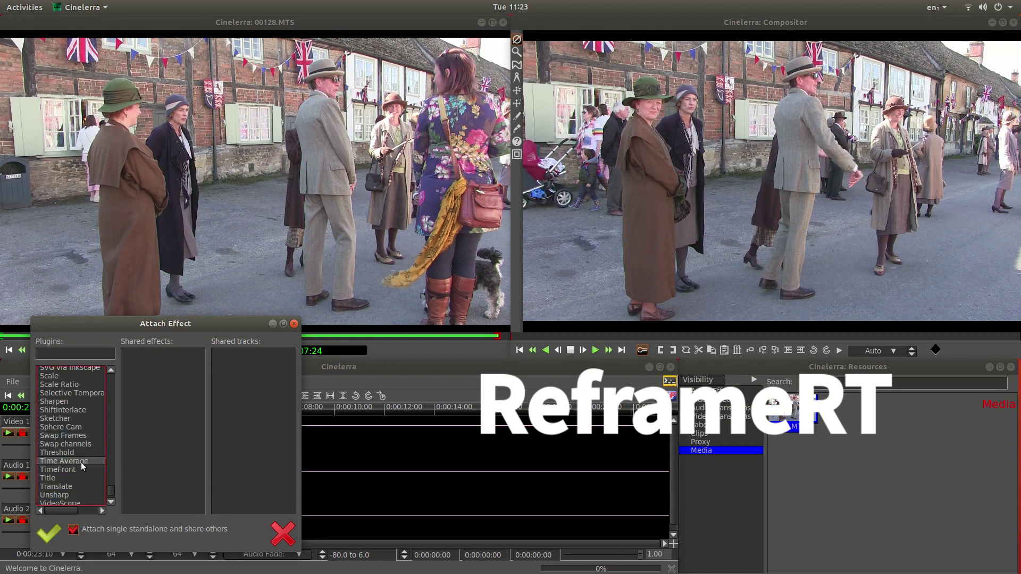
{"action": "scroll", "coordinate": [81, 461], "scroll_direction": "up", "scroll_amount": 6}
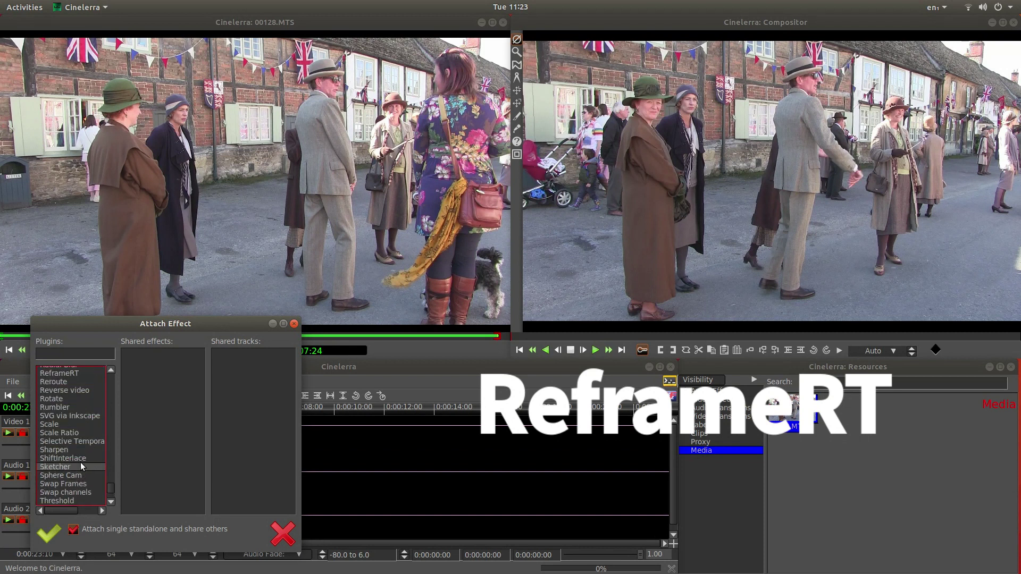
{"action": "scroll", "coordinate": [80, 461], "scroll_direction": "down", "scroll_amount": 1}
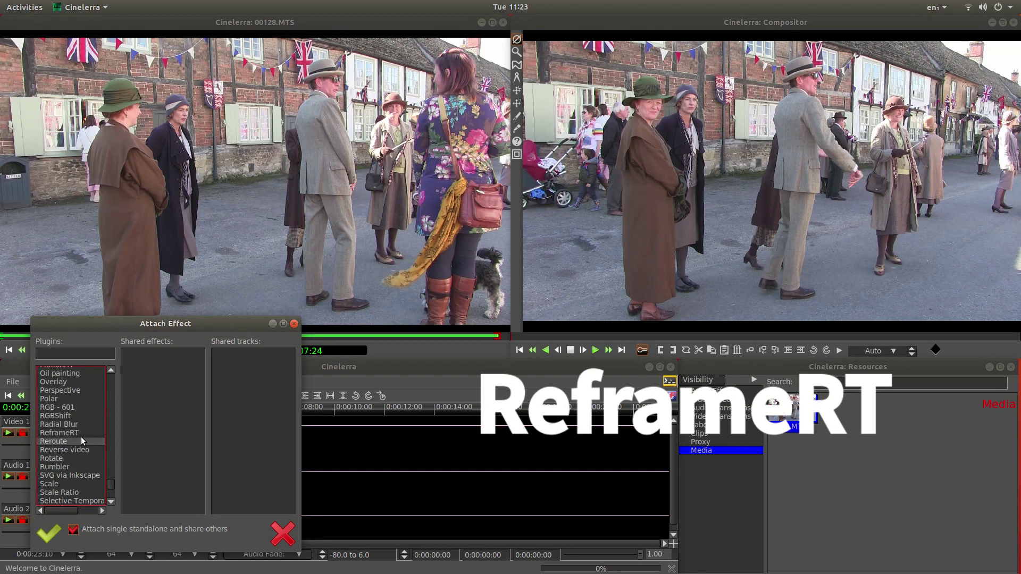
{"action": "left_click", "coordinate": [79, 434]}
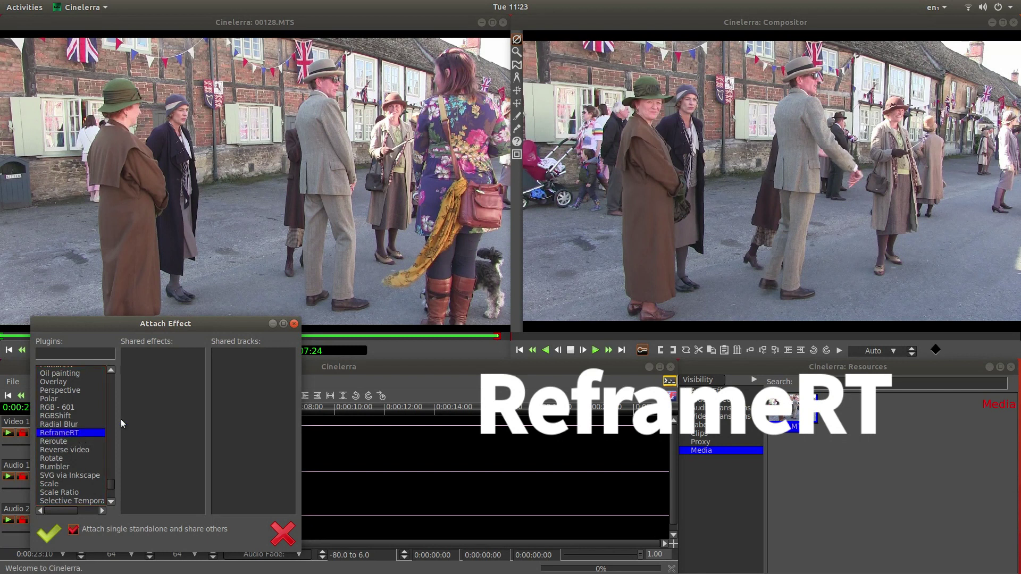
- Attach ReframeRT and set it to 1 input frame, 2 output frames in Stretch mode
{"action": "left_click", "coordinate": [49, 533]}
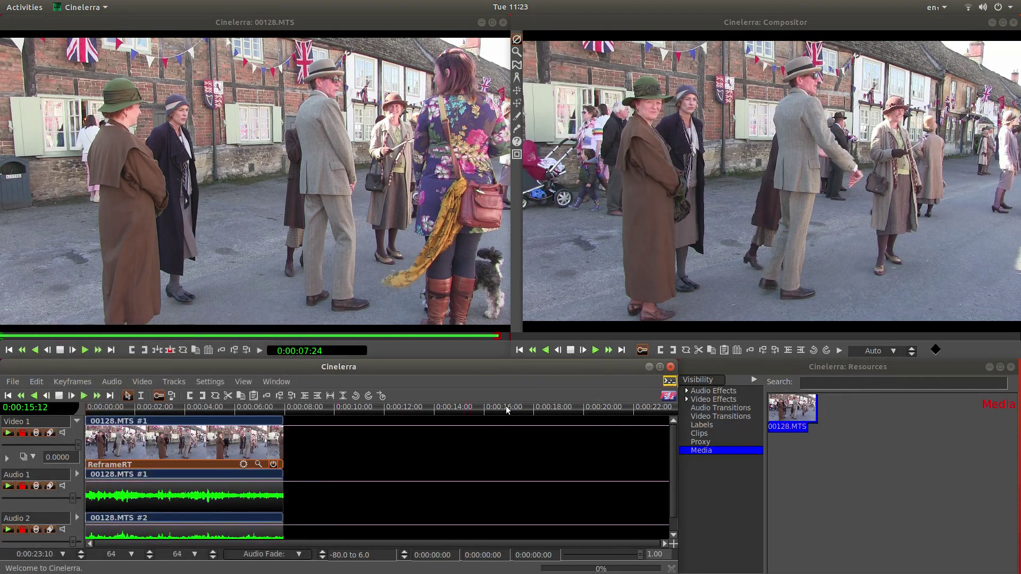
{"action": "left_click", "coordinate": [258, 466]}
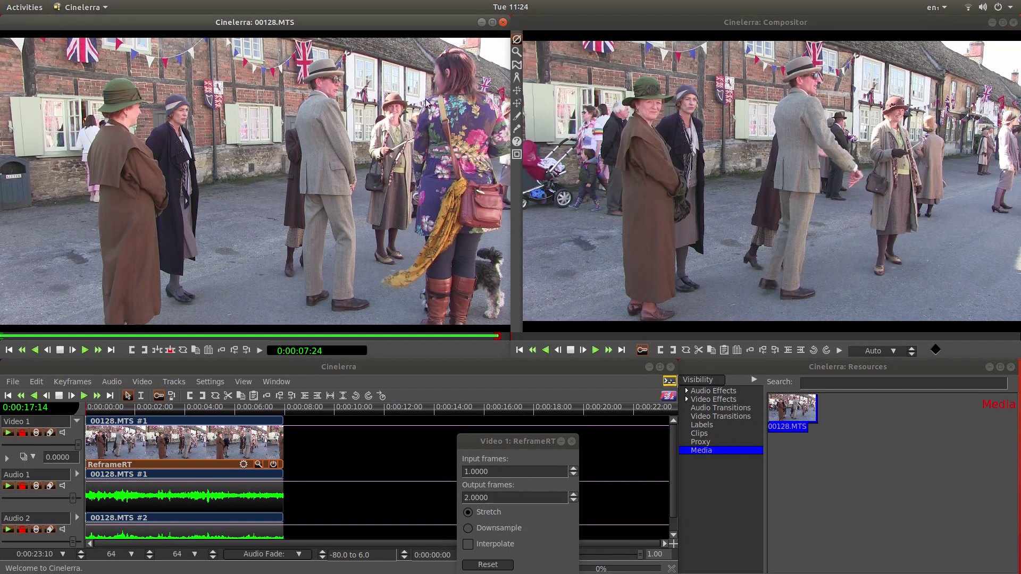
{"action": "left_click", "coordinate": [272, 449]}
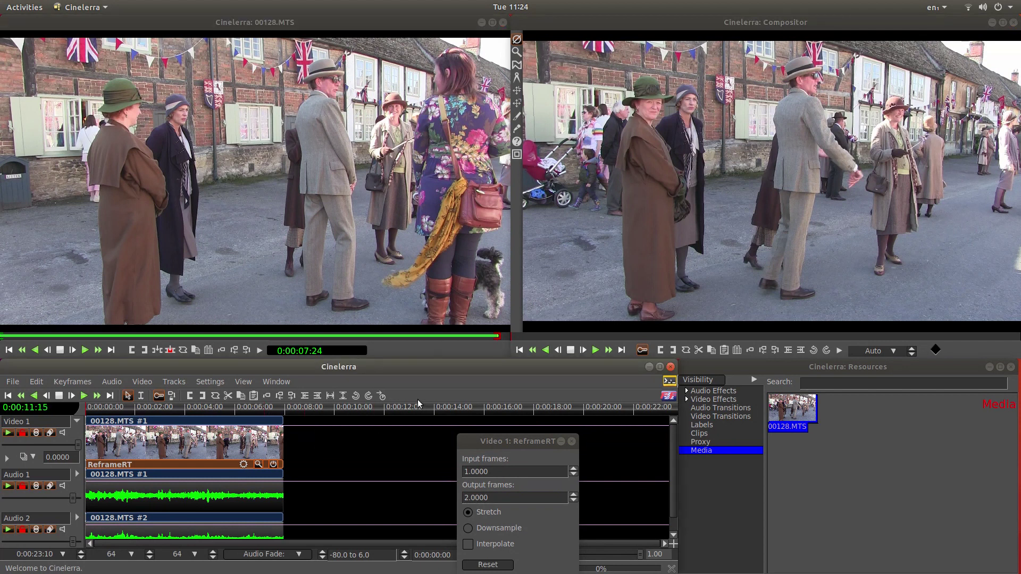
{"action": "left_click", "coordinate": [572, 502]}
{"action": "left_click", "coordinate": [497, 498]}
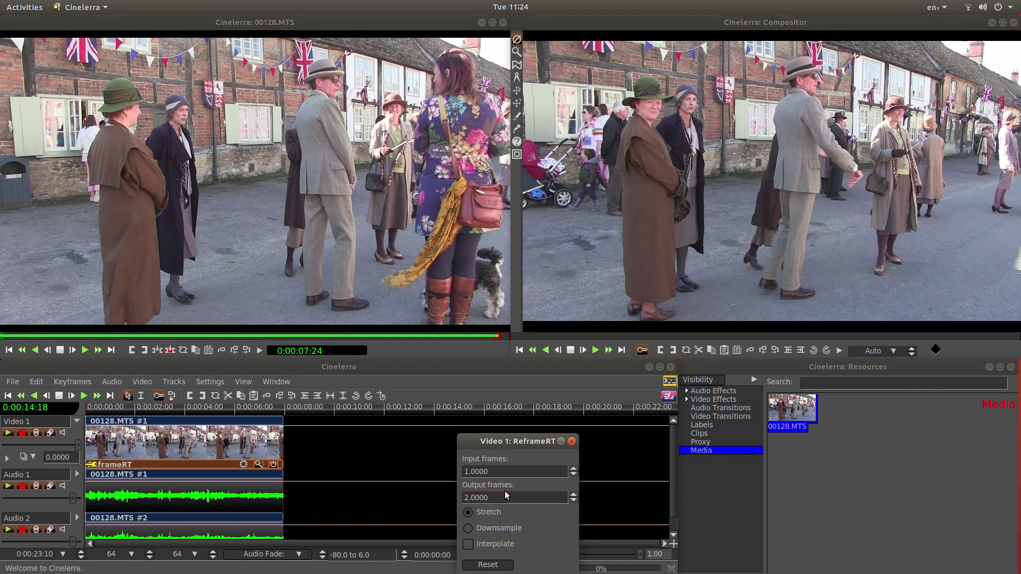
{"action": "left_click", "coordinate": [571, 442]}
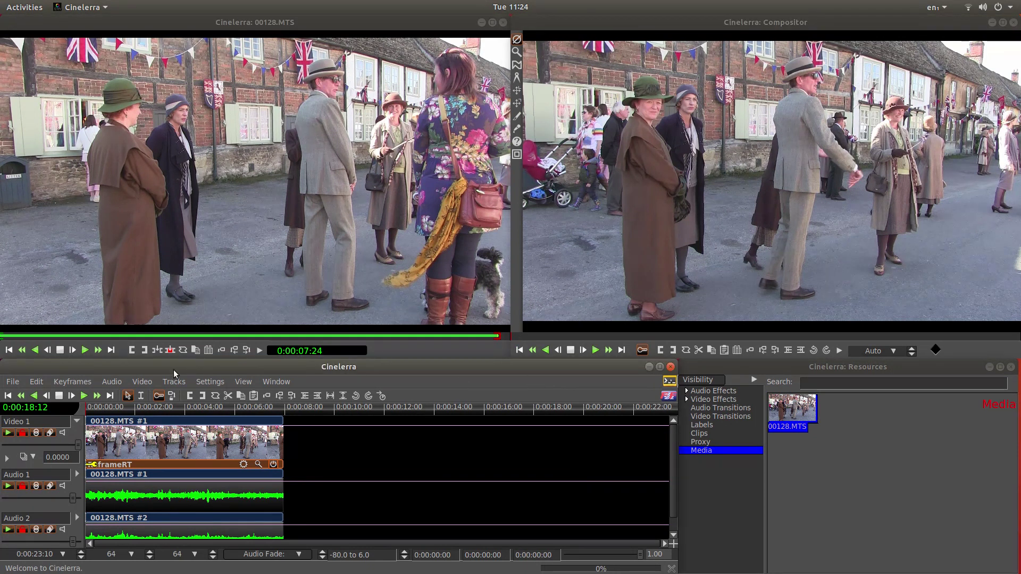
- Attach ResampleRT to Audio 1 from the Audio menu's Attach Effect plugin list
{"action": "left_click", "coordinate": [114, 382]}
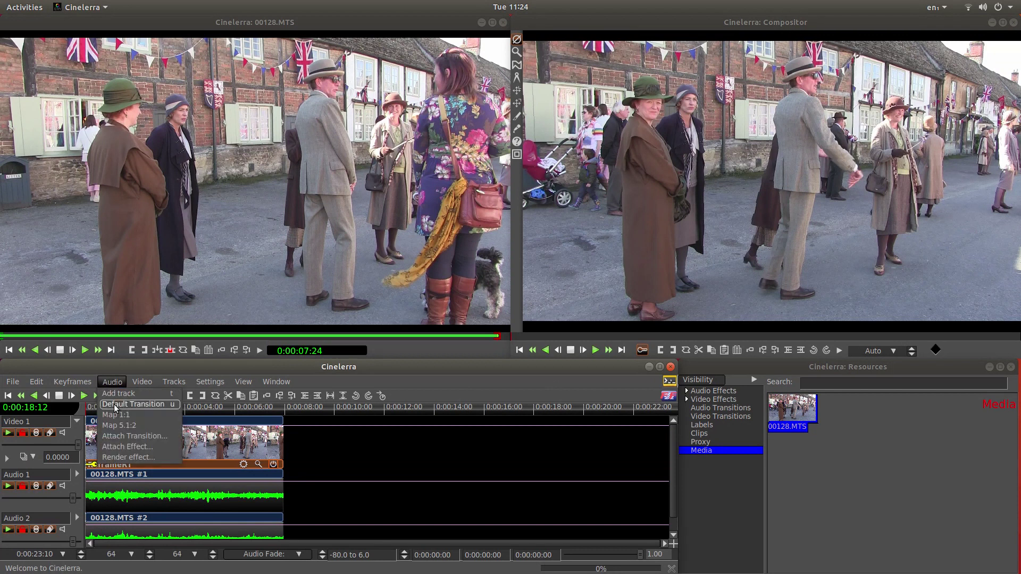
{"action": "left_click", "coordinate": [142, 449]}
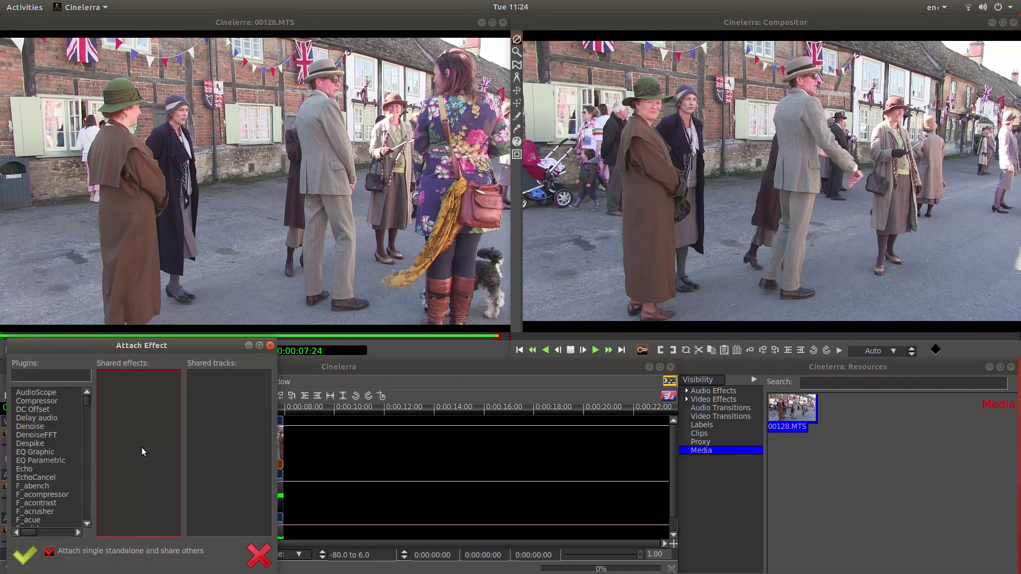
{"action": "left_click_drag", "start_coordinate": [85, 403], "coordinate": [85, 492]}
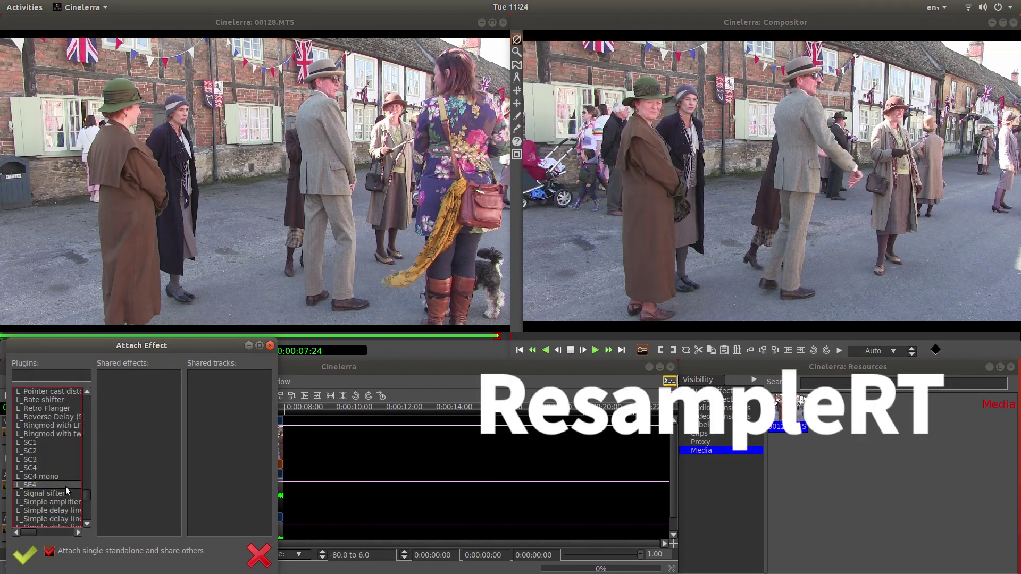
{"action": "scroll", "coordinate": [63, 486], "scroll_direction": "down", "scroll_amount": 8}
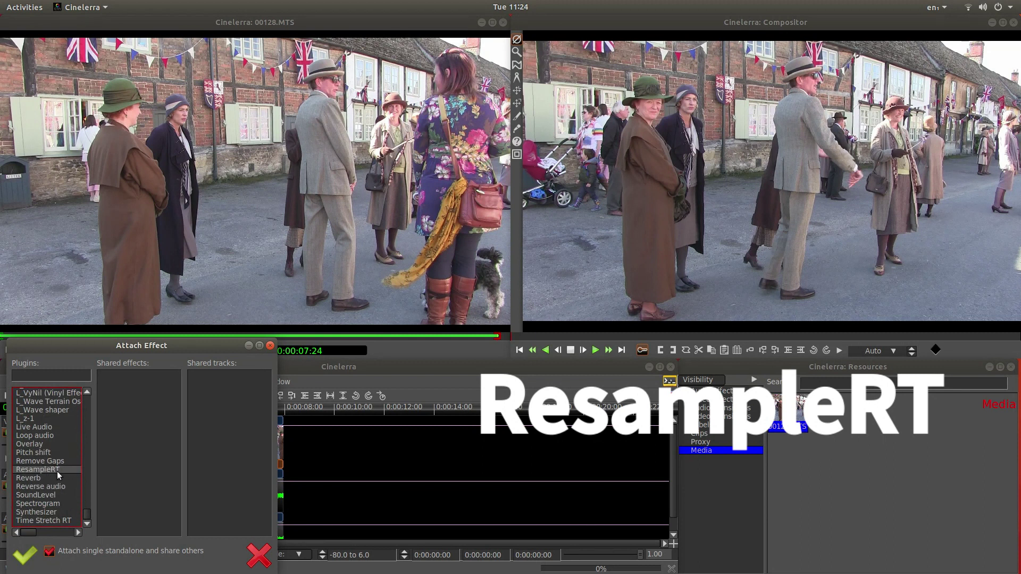
{"action": "left_click", "coordinate": [56, 470]}
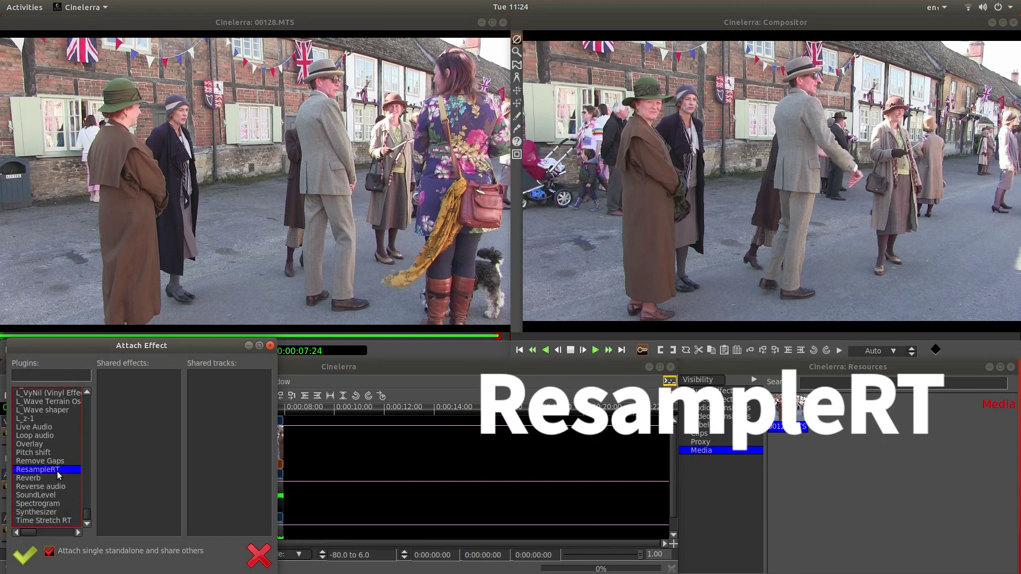
{"action": "left_click", "coordinate": [24, 555]}
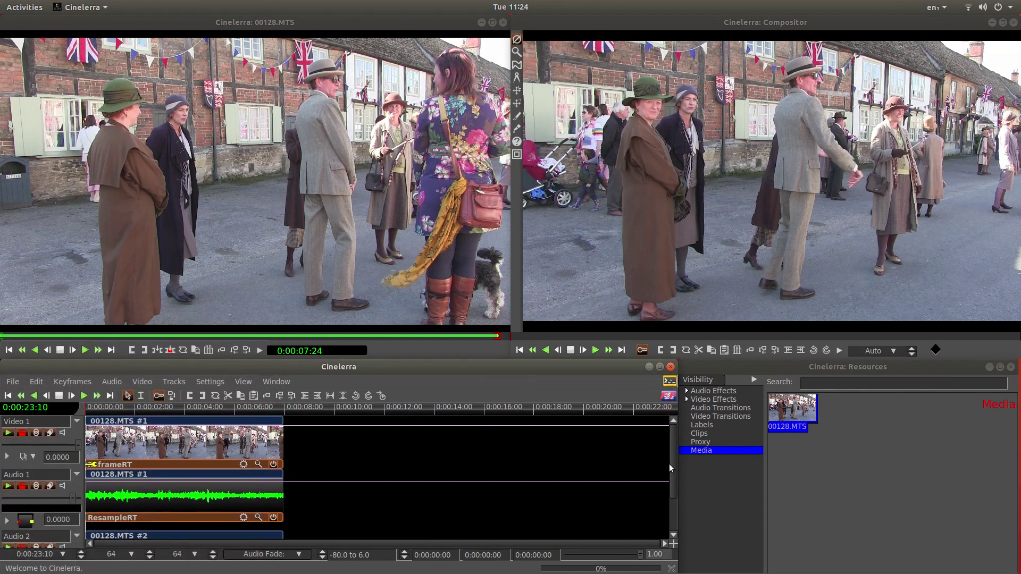
- Confirm ResampleRT uses 1 input sample and 2 output samples
{"action": "left_click_drag", "start_coordinate": [674, 459], "coordinate": [674, 489]}
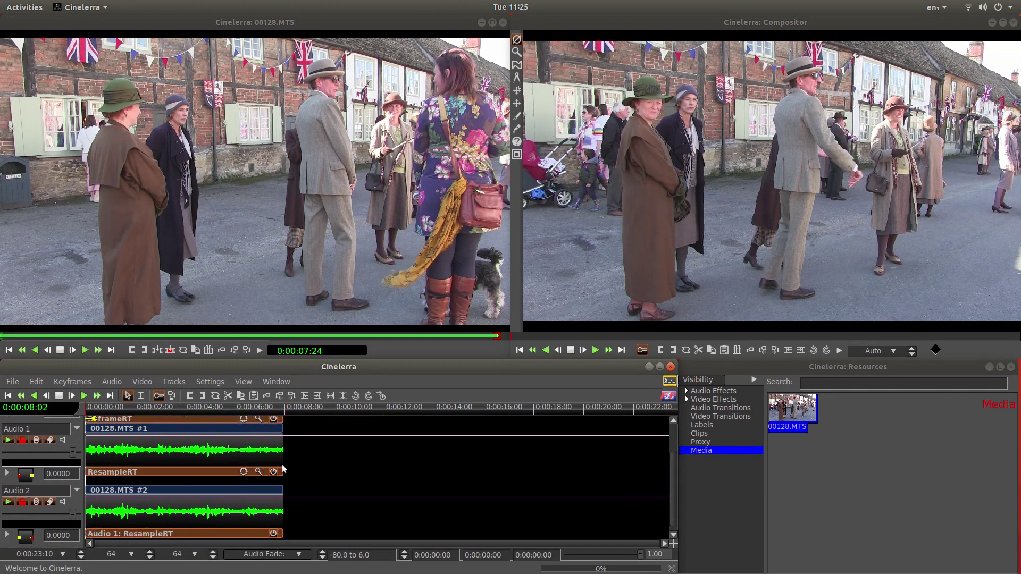
{"action": "left_click", "coordinate": [259, 471]}
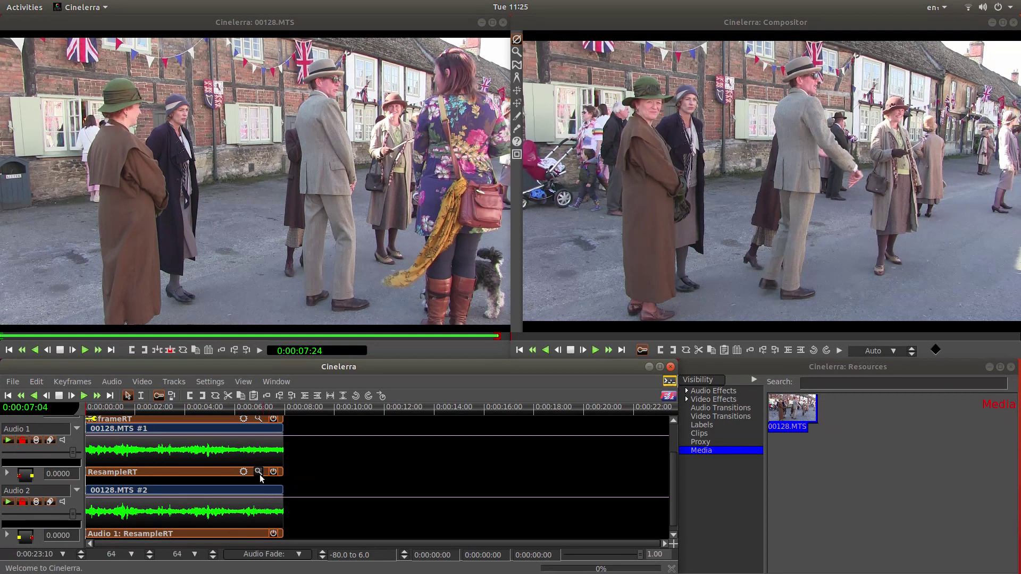
{"action": "left_click", "coordinate": [259, 472]}
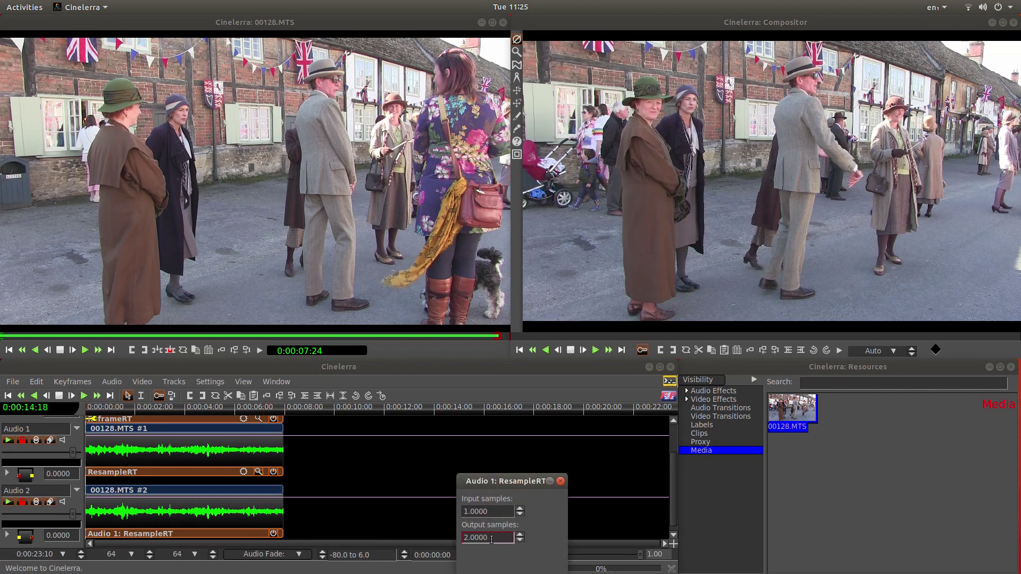
{"action": "left_click", "coordinate": [560, 481]}
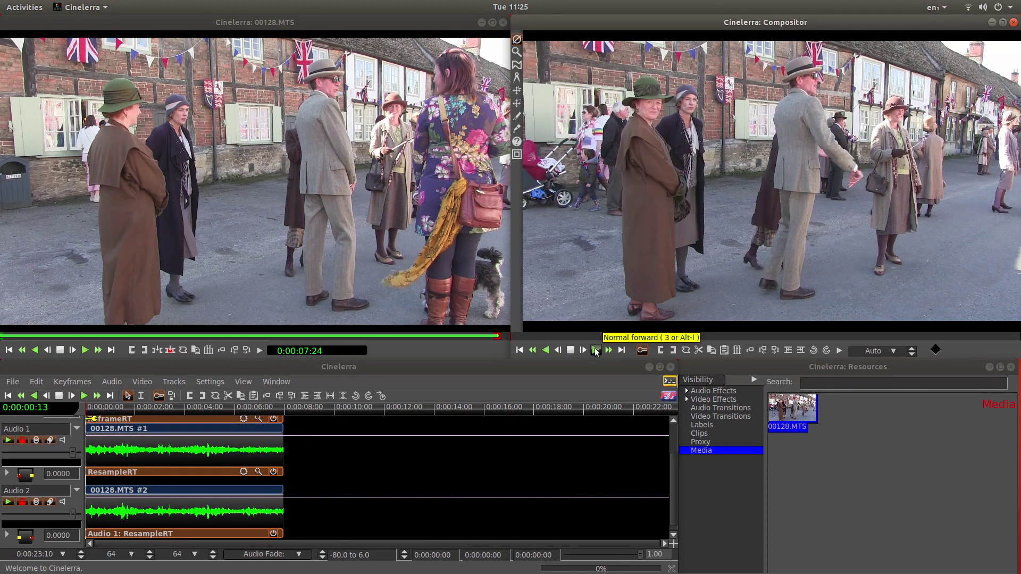
- Play the half-speed clip in the Compositor and scroll the timeline back up
{"action": "left_click", "coordinate": [595, 351]}
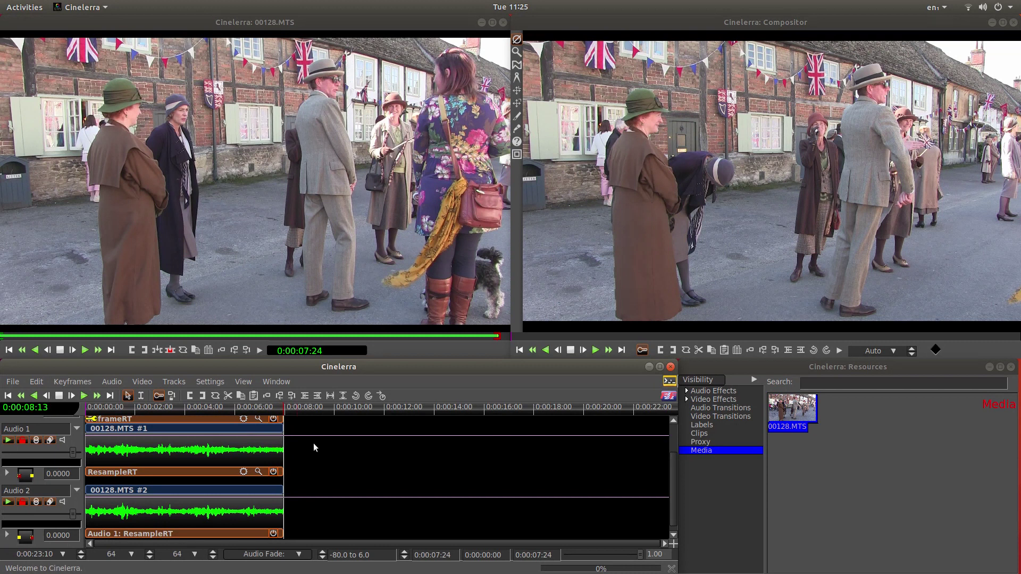
{"action": "scroll", "coordinate": [674, 466], "scroll_direction": "up", "scroll_amount": 2}
{"action": "scroll", "coordinate": [440, 446], "scroll_direction": "up", "scroll_amount": 1}
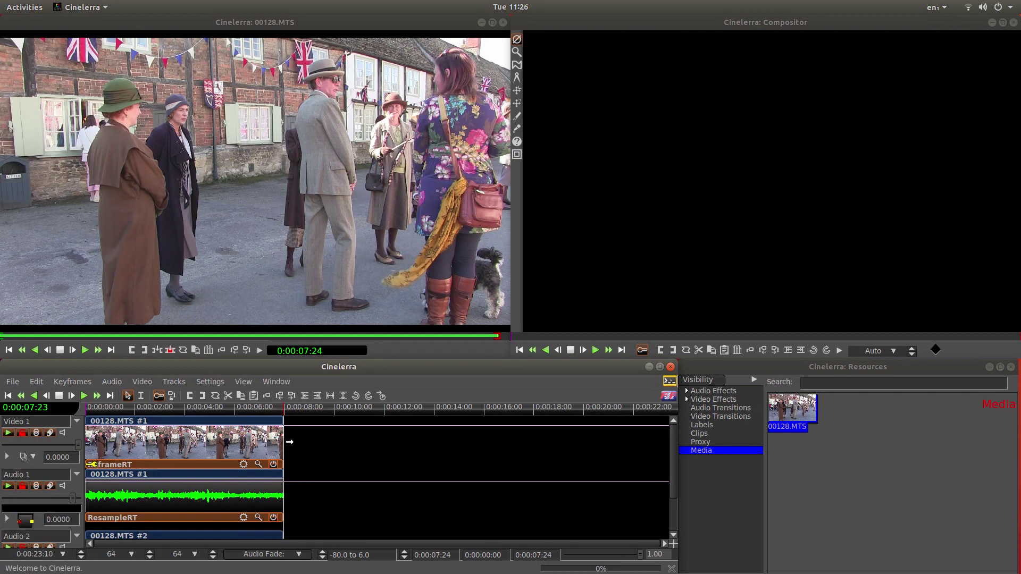
- Put the playhead at 0:00:15:22 and stretch the ReframeRT and ResampleRT bars to it
{"action": "left_click", "coordinate": [285, 443]}
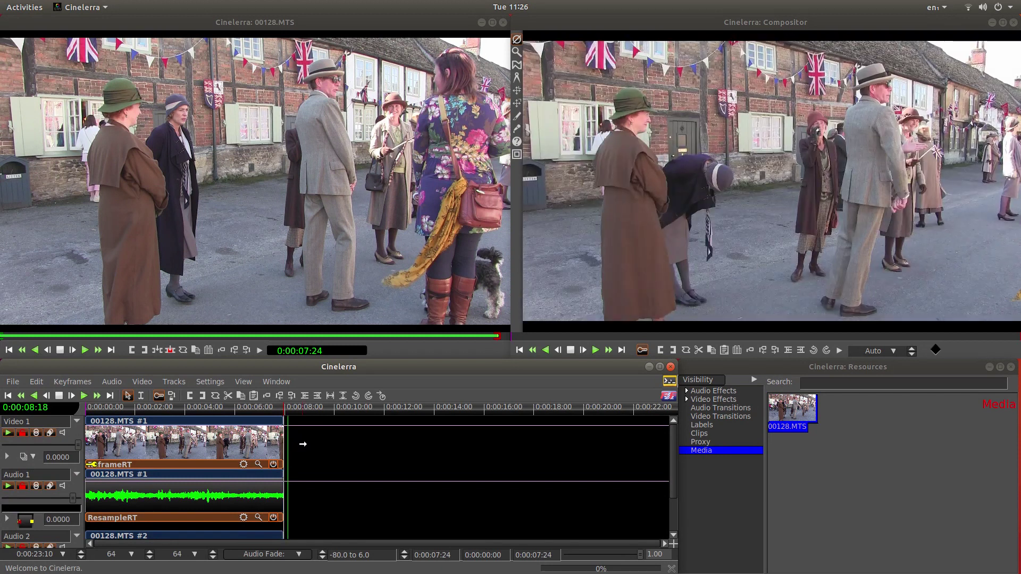
{"action": "left_click", "coordinate": [345, 448]}
{"action": "left_click", "coordinate": [361, 447]}
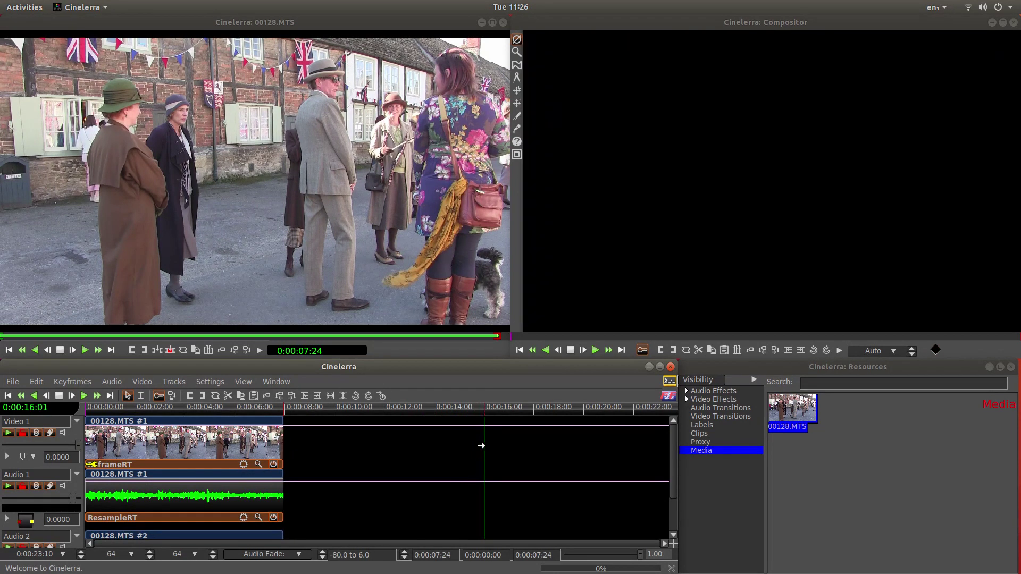
{"action": "left_click", "coordinate": [480, 445]}
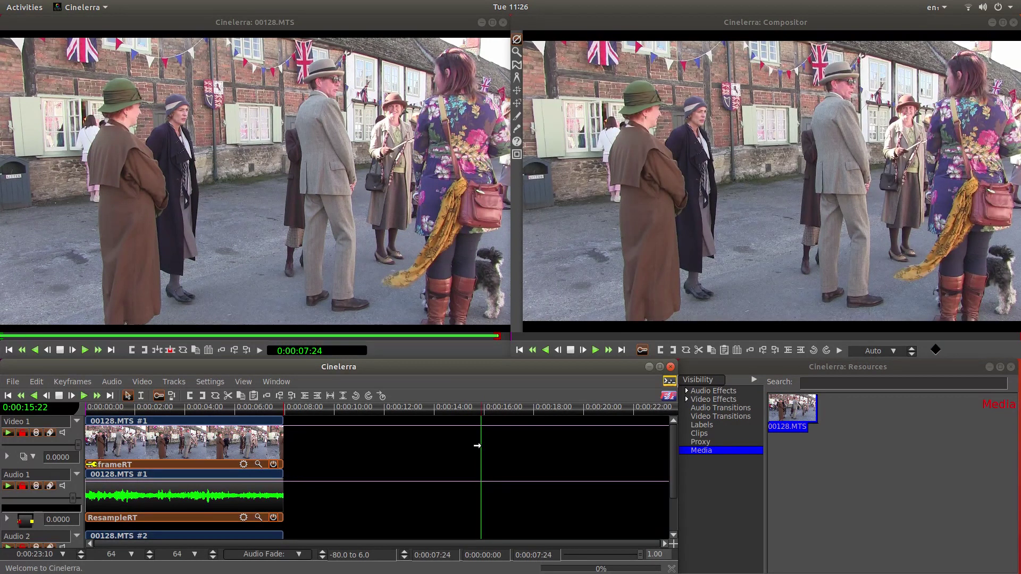
{"action": "left_click", "coordinate": [480, 446]}
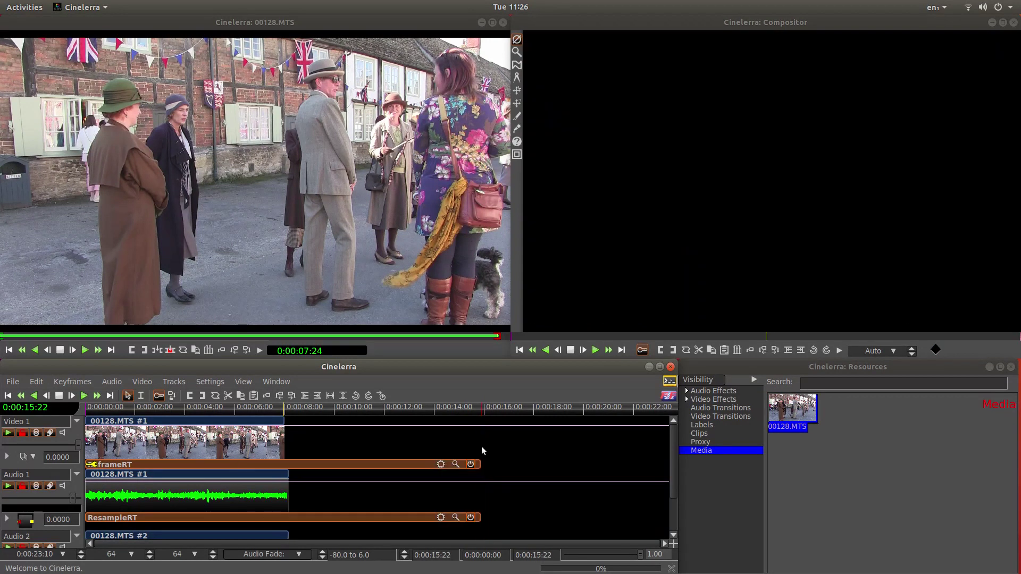
{"action": "left_click", "coordinate": [472, 357]}
- Bring up the File menu to reach Load files
{"action": "left_click", "coordinate": [10, 381]}
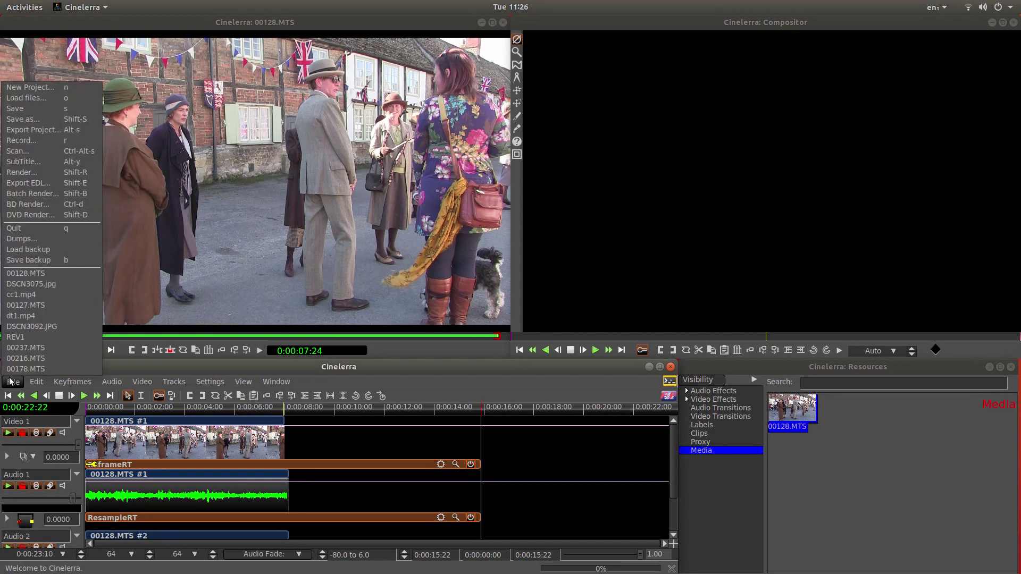